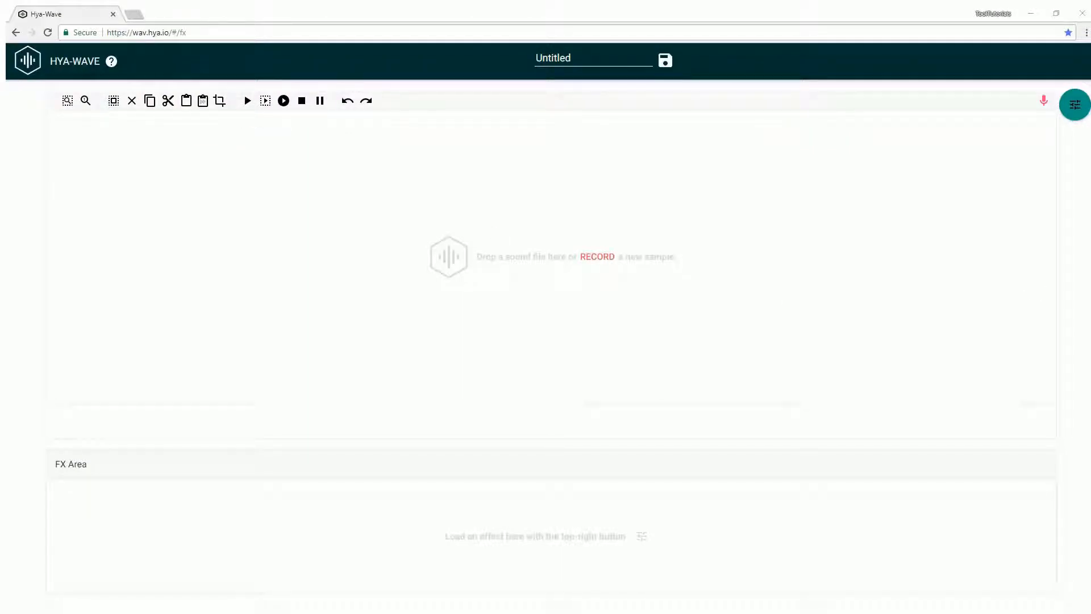
# - Load the speech sound file by dropping it onto the editor's drop area
pyautogui.moveTo(1062, 225); pyautogui.dragTo(505, 238)
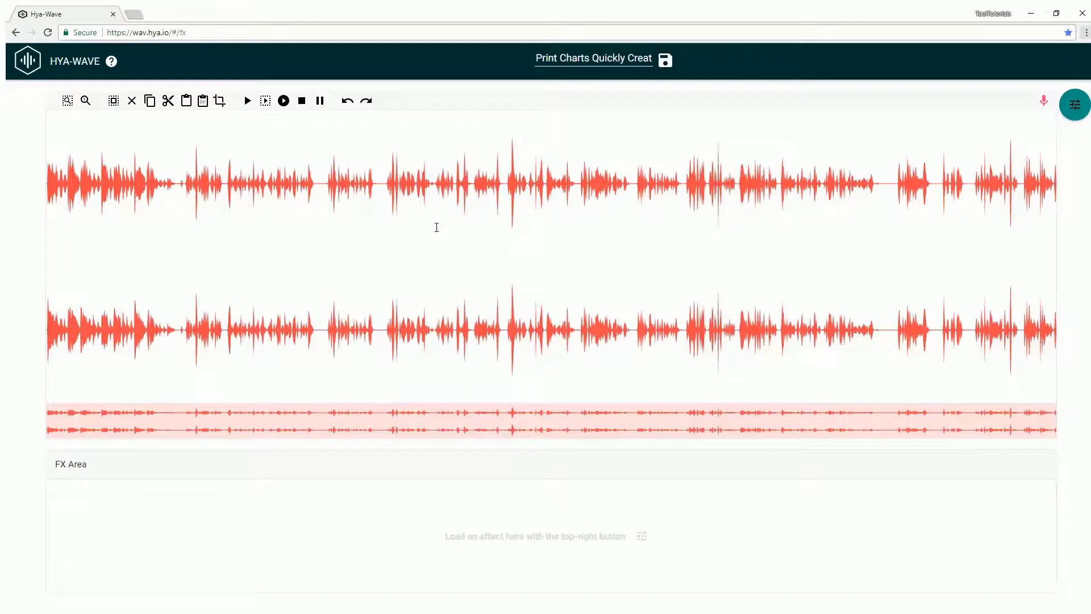
pyautogui.scroll(4, 442, 226)
pyautogui.scroll(-4, 438, 221)
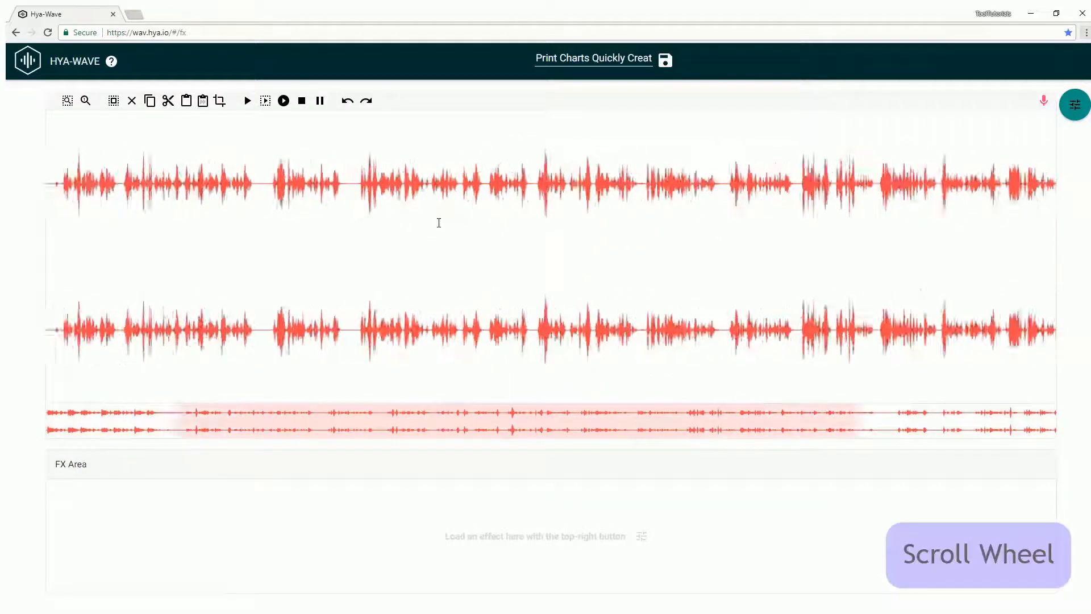
pyautogui.scroll(2, 438, 220)
# - Zoom into a selected stretch of the waveform, then back out to the full wave
pyautogui.moveTo(236, 208); pyautogui.dragTo(490, 208)
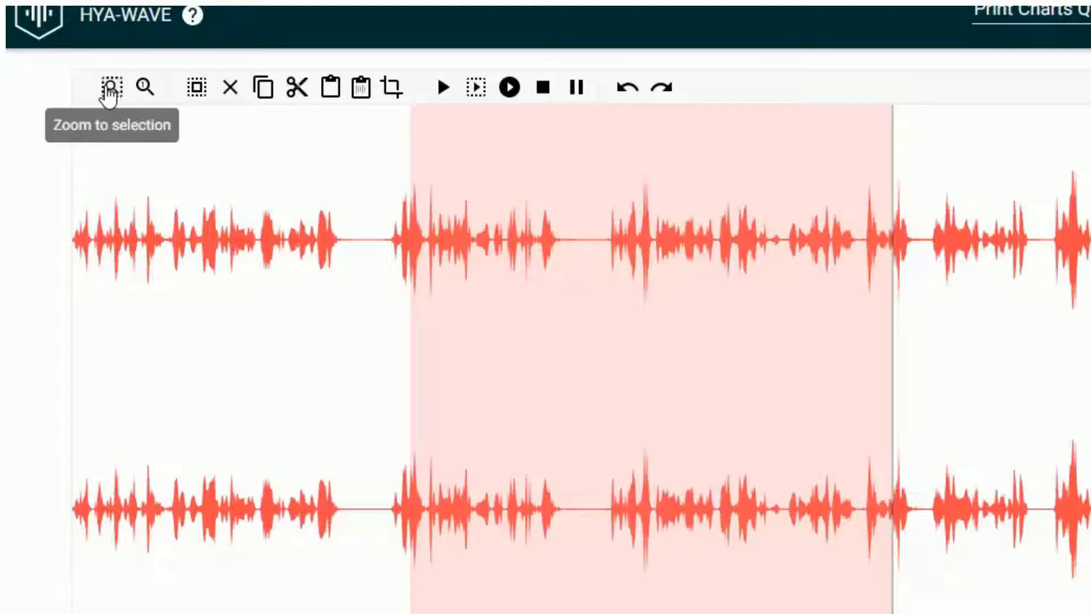
pyautogui.click(102, 91)
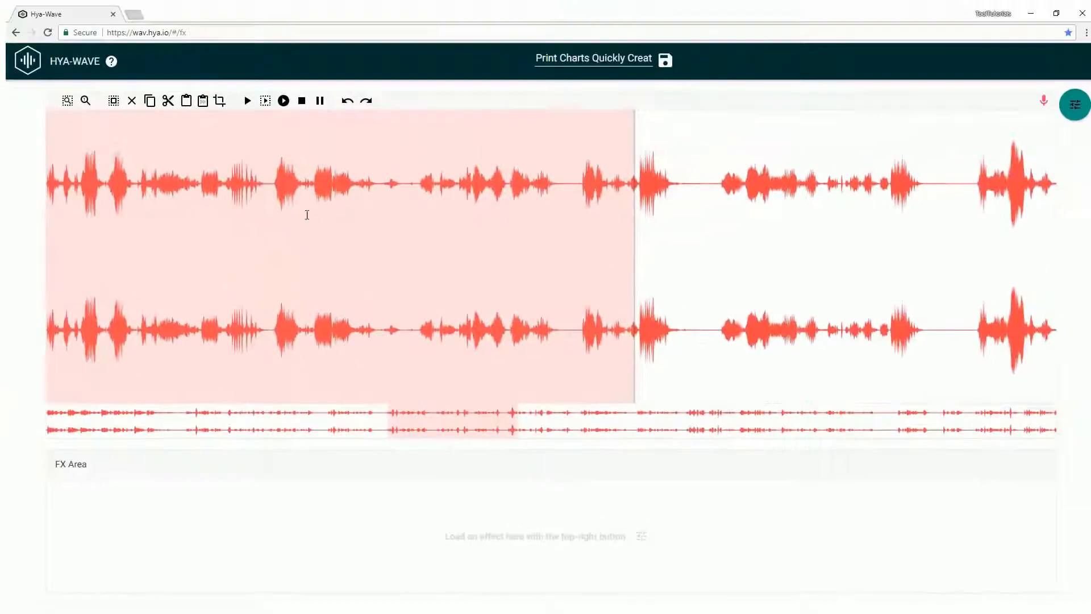
pyautogui.click(84, 101)
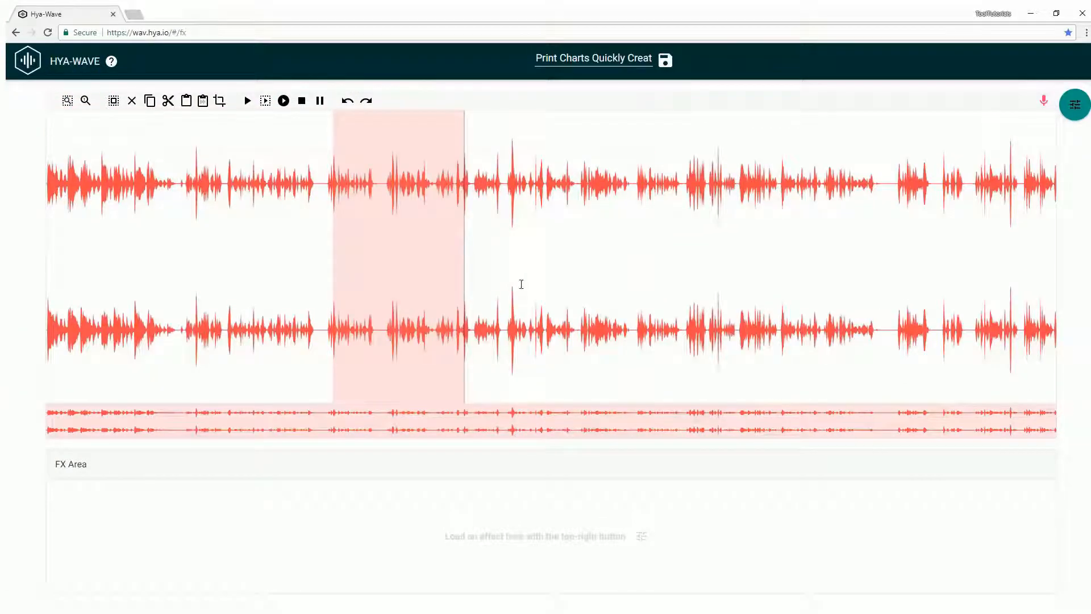
# - Cut a short stretch of audio and mix it back in at an earlier point
pyautogui.moveTo(534, 236); pyautogui.dragTo(734, 245)
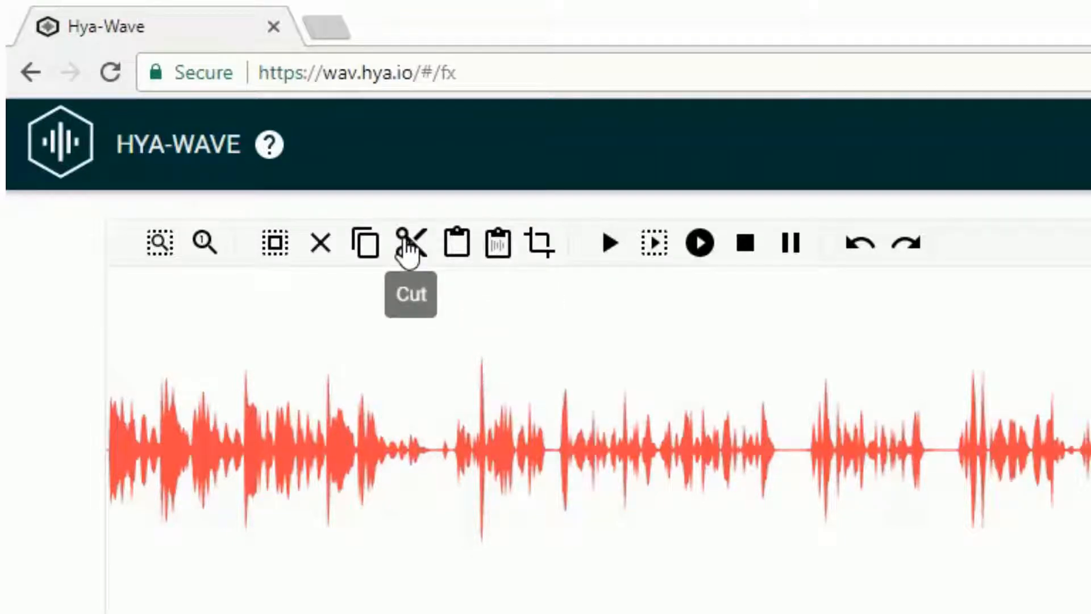
pyautogui.click(405, 255)
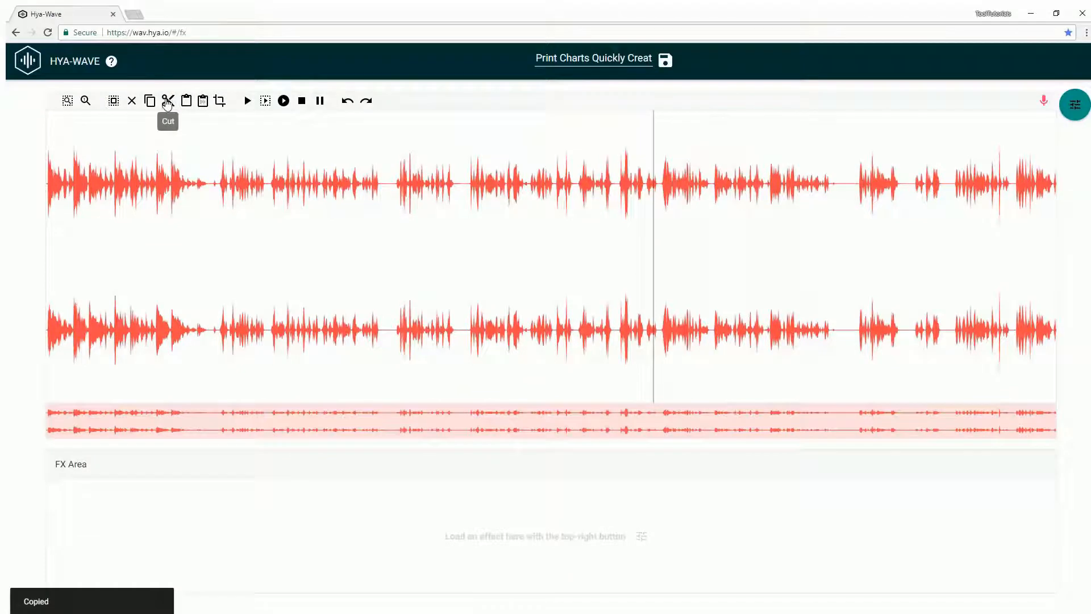
pyautogui.click(226, 219)
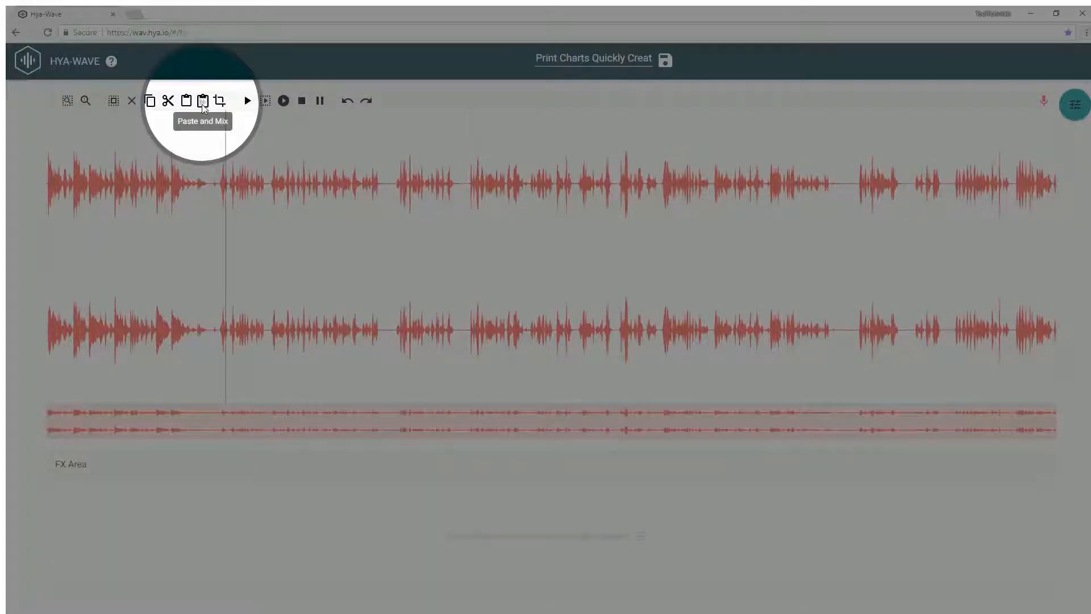
pyautogui.click(203, 105)
pyautogui.click(222, 180)
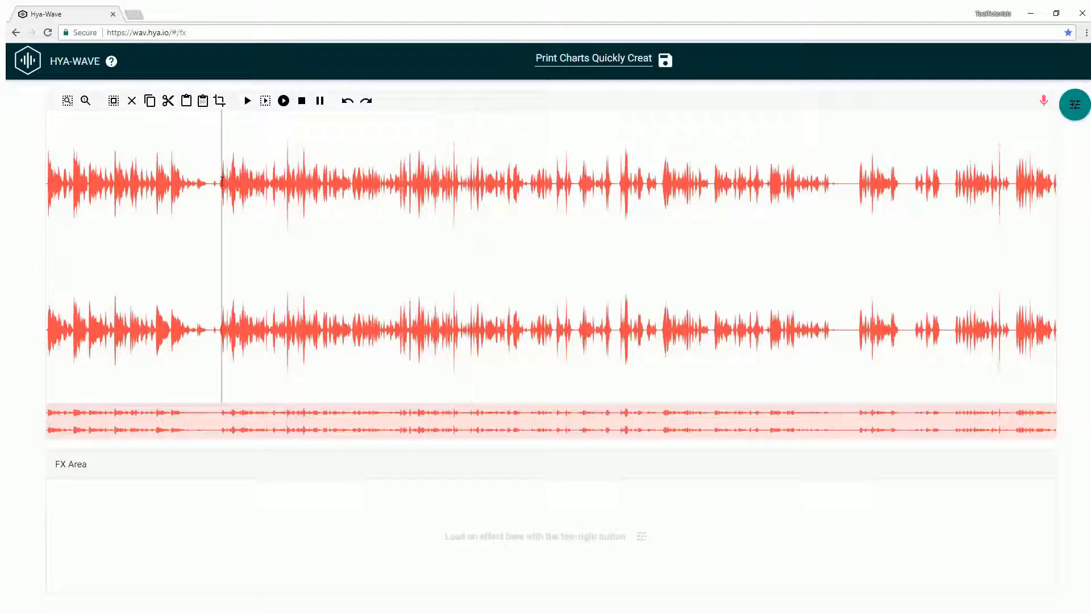
pyautogui.click(265, 101)
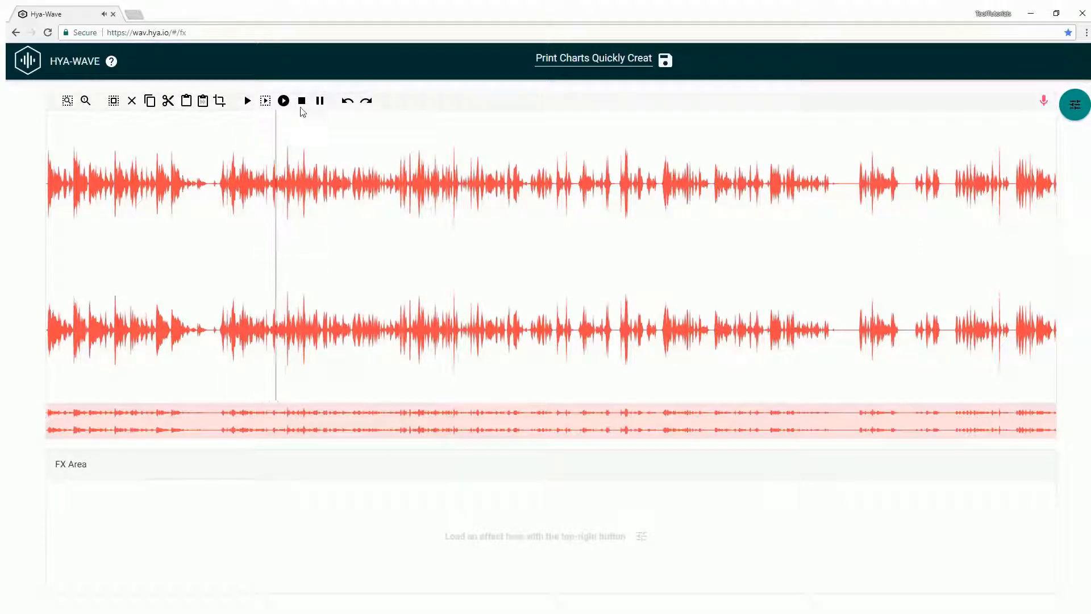
pyautogui.click(302, 101)
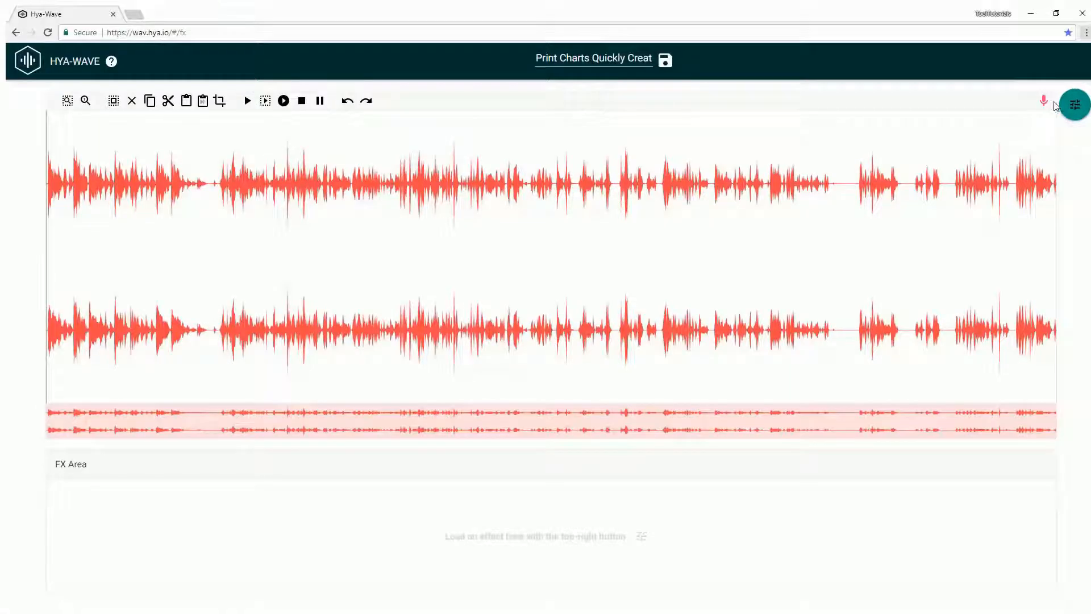
# - Load the Reverse effect and apply it only to a selected stretch of audio
pyautogui.click(1075, 106)
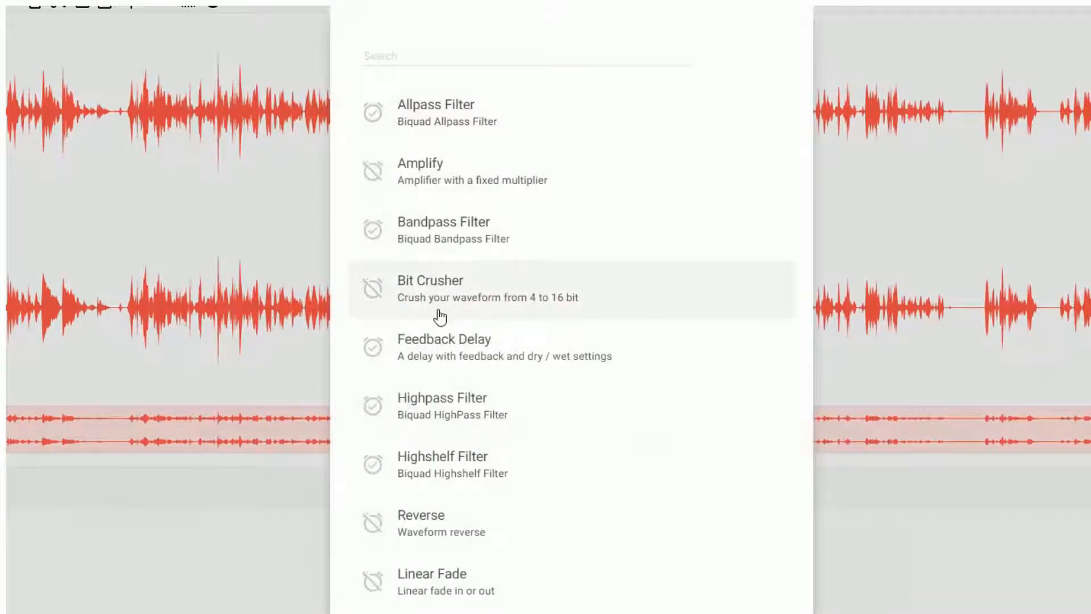
pyautogui.scroll(-3, 433, 409)
pyautogui.scroll(-3, 433, 409)
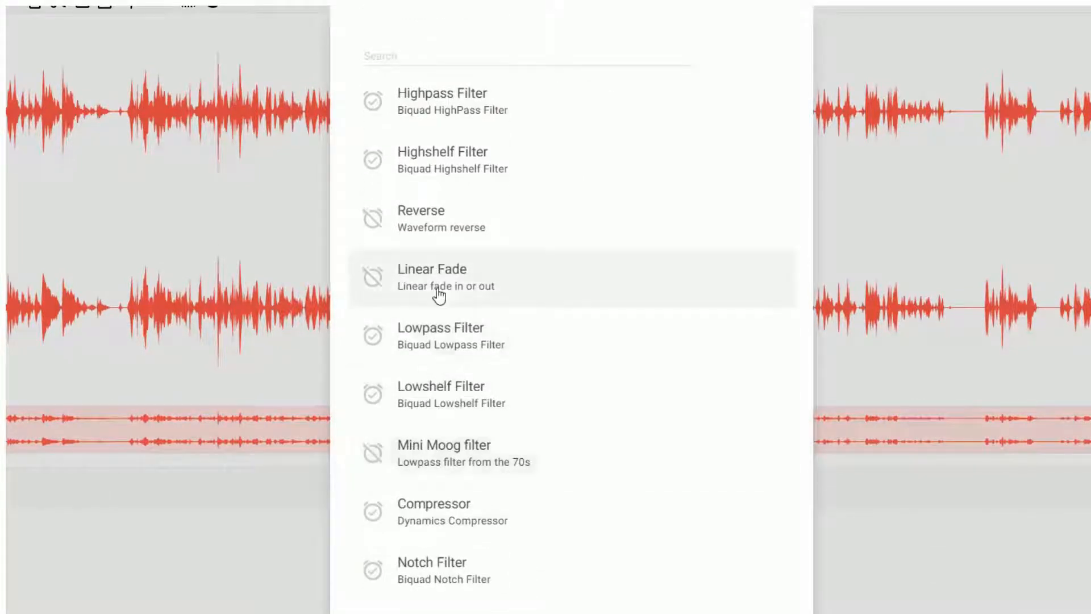
pyautogui.scroll(2, 462, 272)
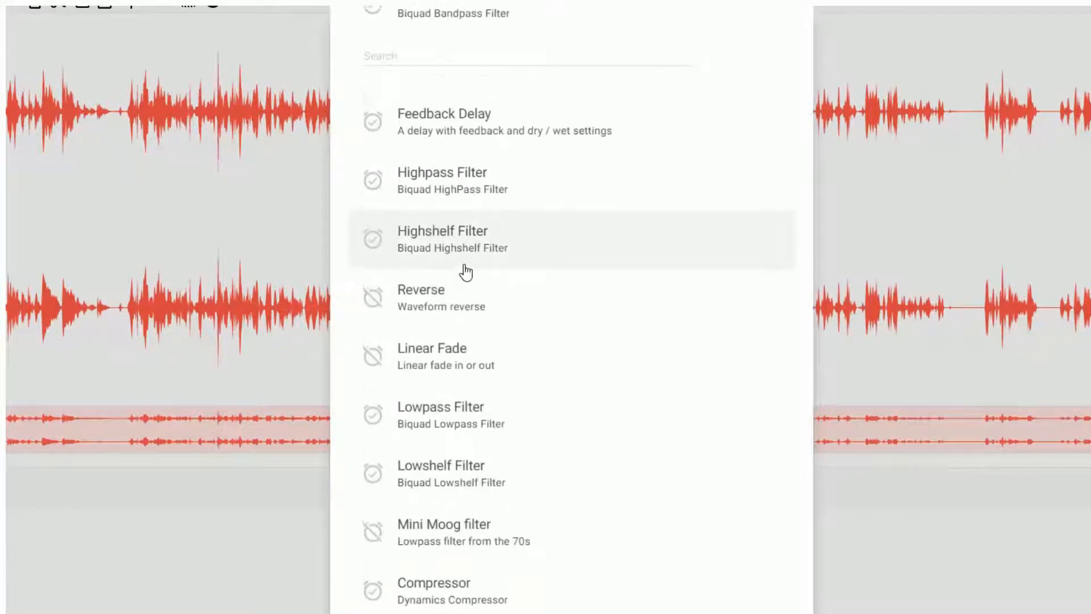
pyautogui.click(423, 301)
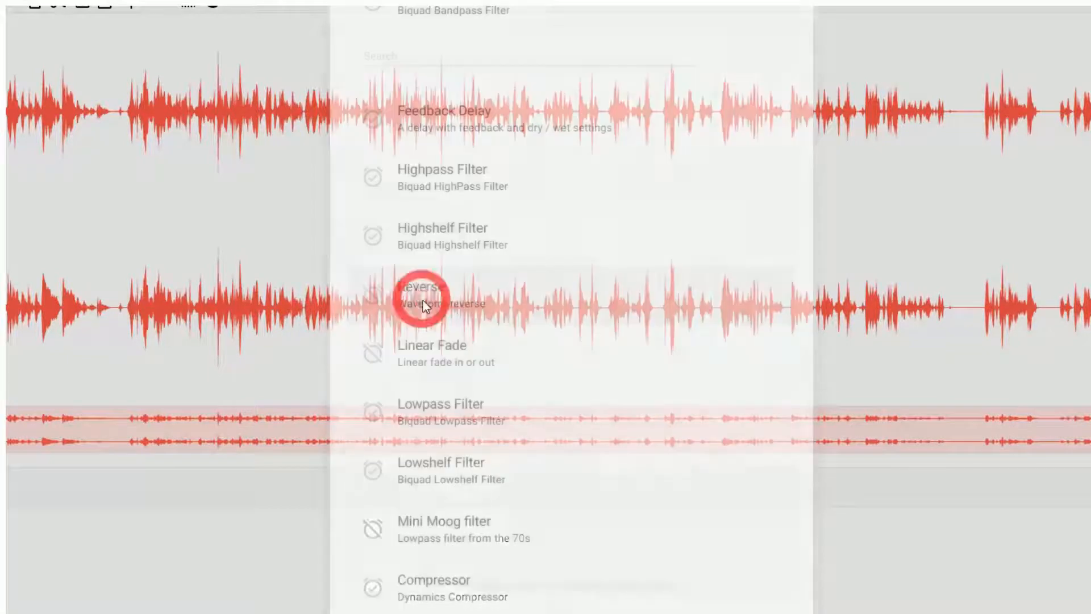
pyautogui.moveTo(285, 200); pyautogui.dragTo(431, 200)
pyautogui.click(60, 555)
pyautogui.click(1022, 553)
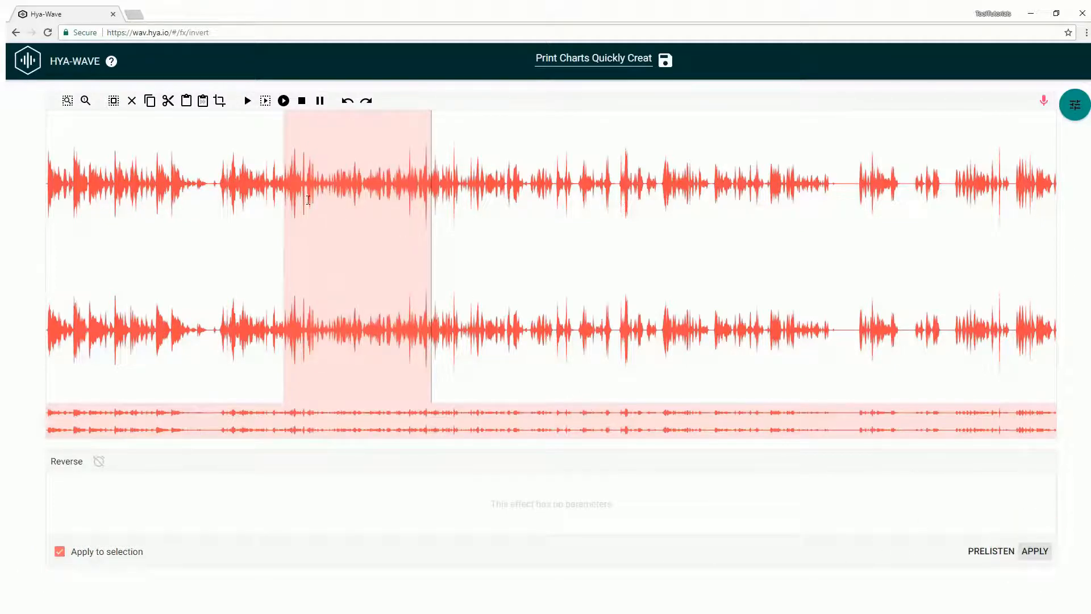
# - Play the audio from just before the reversed part to check the result
pyautogui.click(279, 182)
pyautogui.click(247, 102)
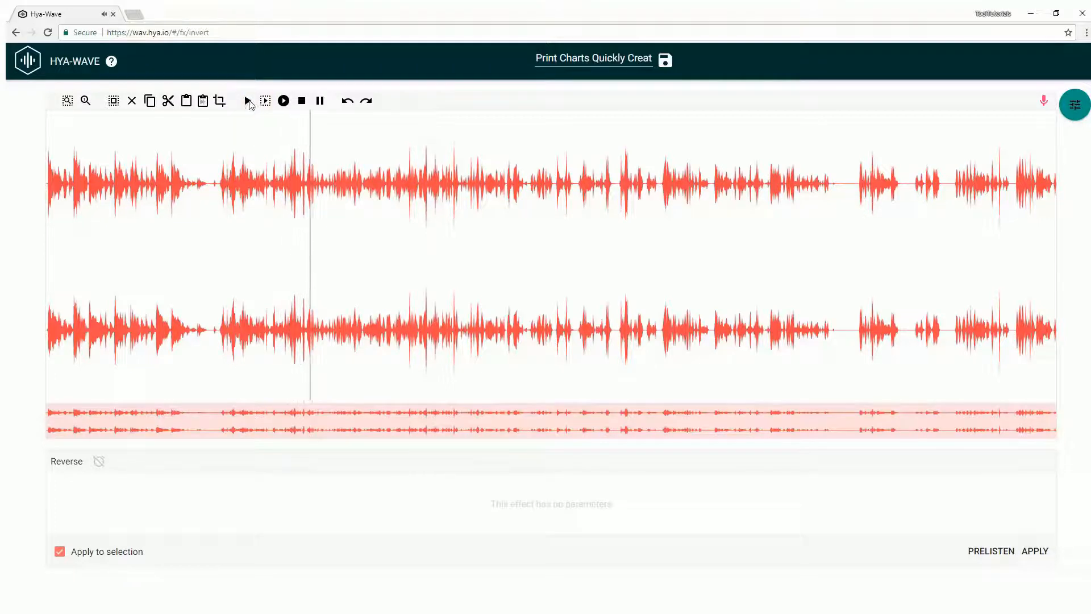
pyautogui.click(302, 102)
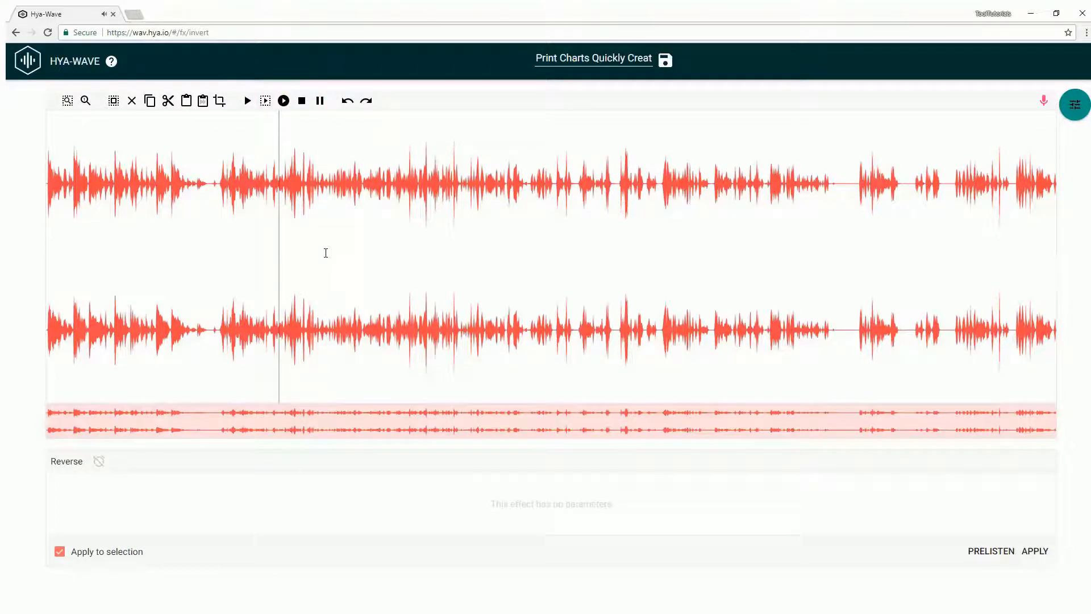
pyautogui.click(1071, 106)
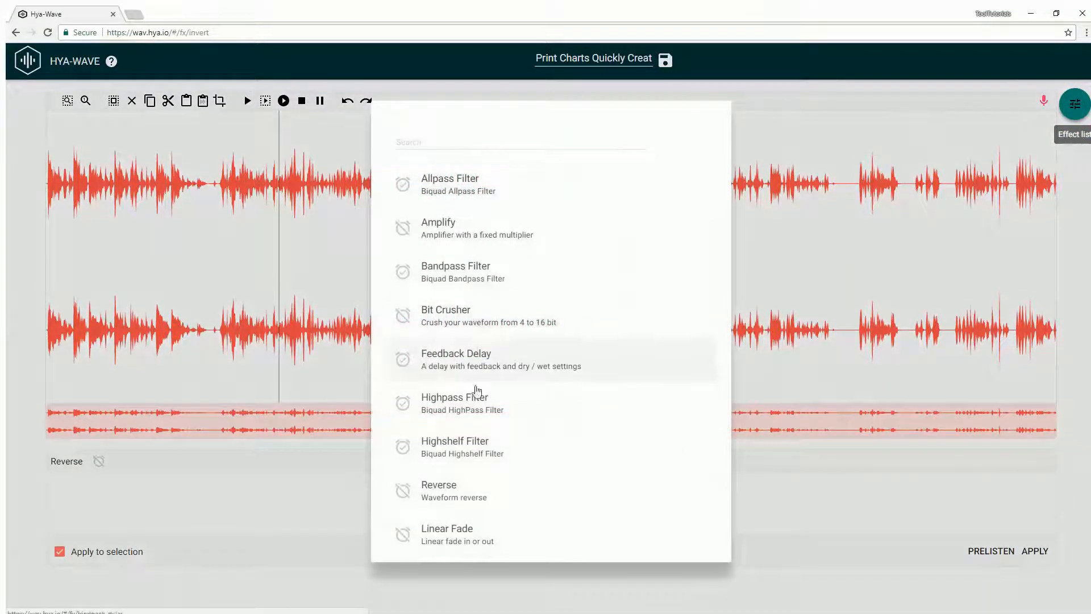
# - Record a new microphone sample, Rec_2018-04-09_23-04-75, replacing the previous audio
pyautogui.click(774, 279)
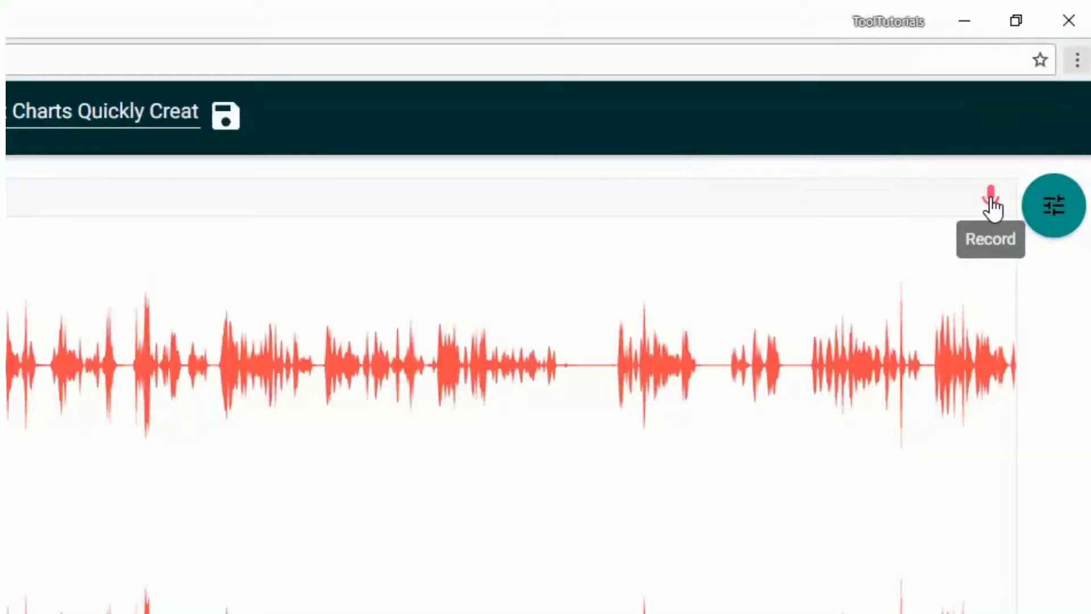
pyautogui.click(991, 200)
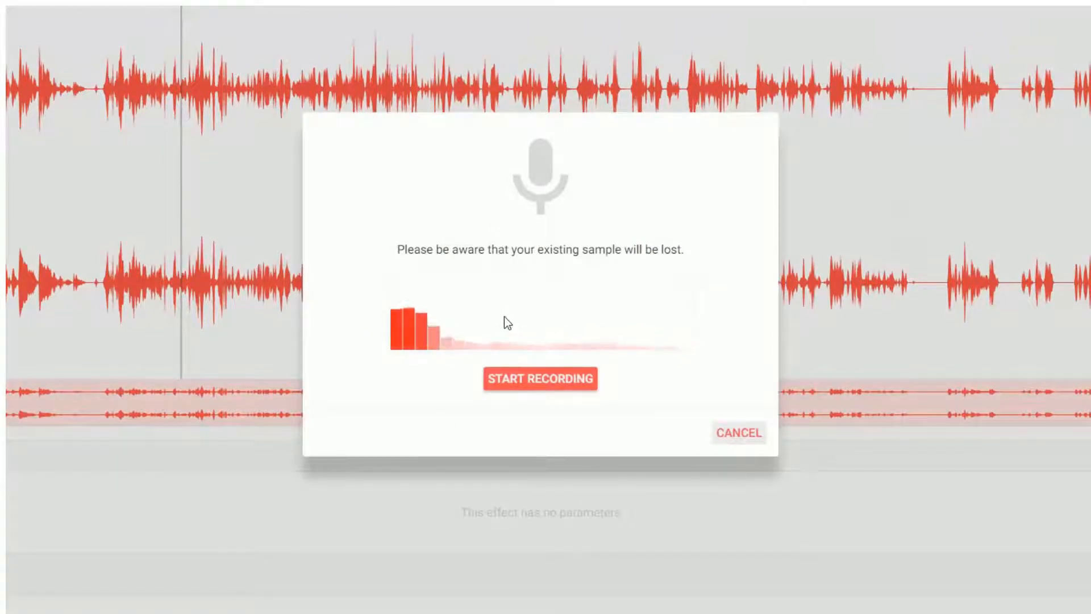
pyautogui.click(536, 387)
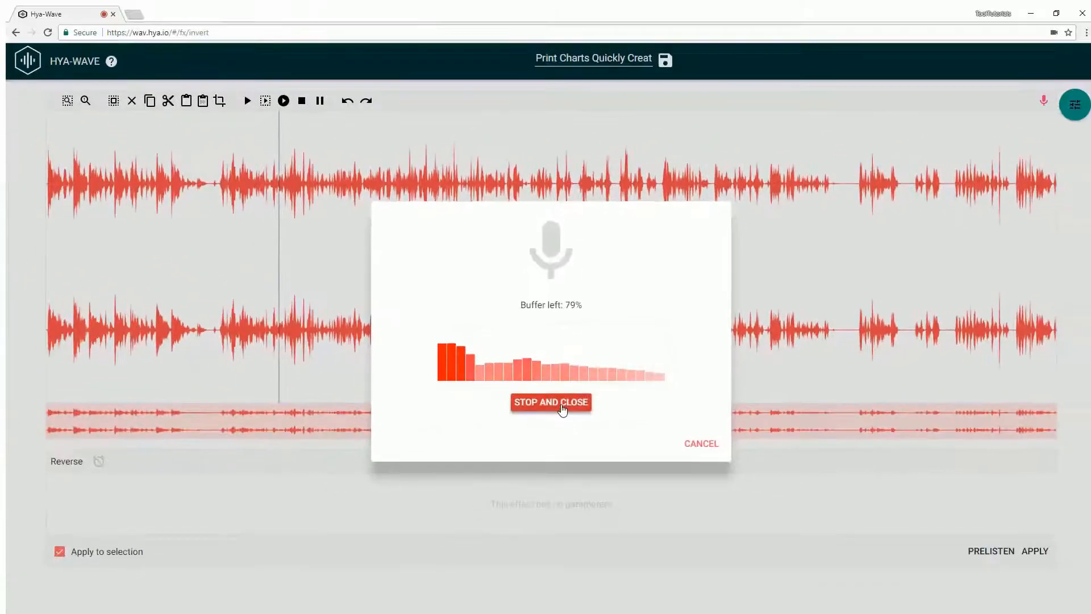
pyautogui.click(554, 383)
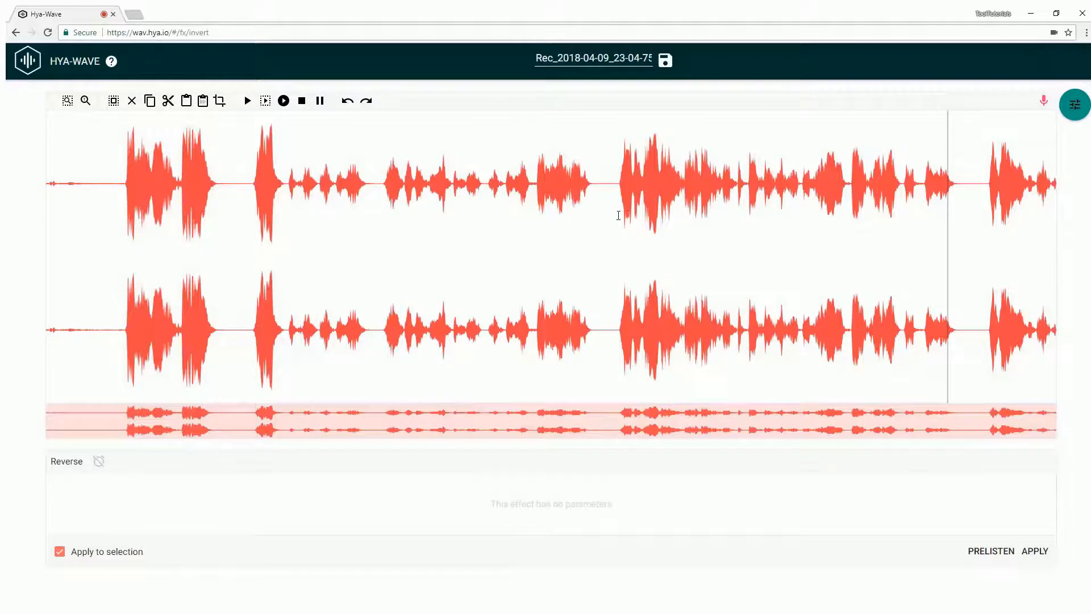
# - Rename the recording to 'Listen' and download it as Listen.wav
pyautogui.click(584, 58)
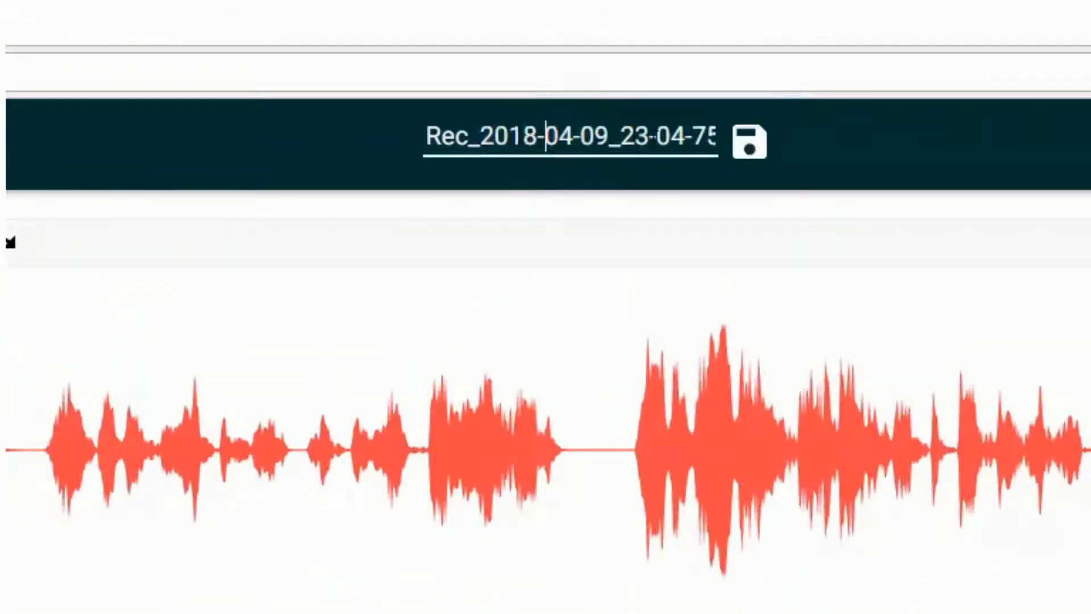
pyautogui.moveTo(705, 136); pyautogui.dragTo(270, 154)
pyautogui.press('Delete')
pyautogui.press('Delete')
pyautogui.write('Lis')
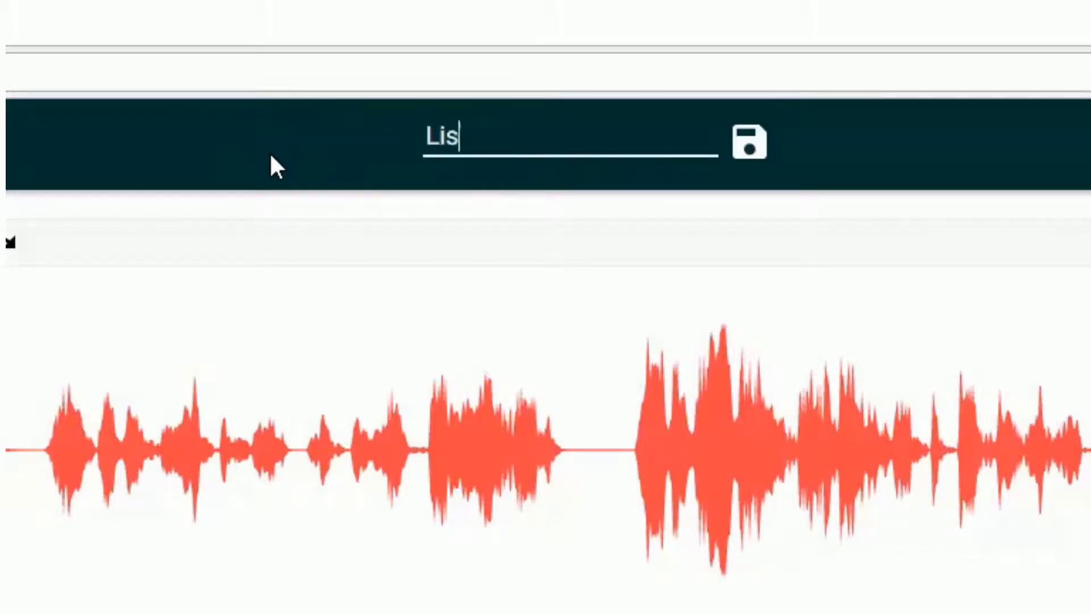
pyautogui.write('ten')
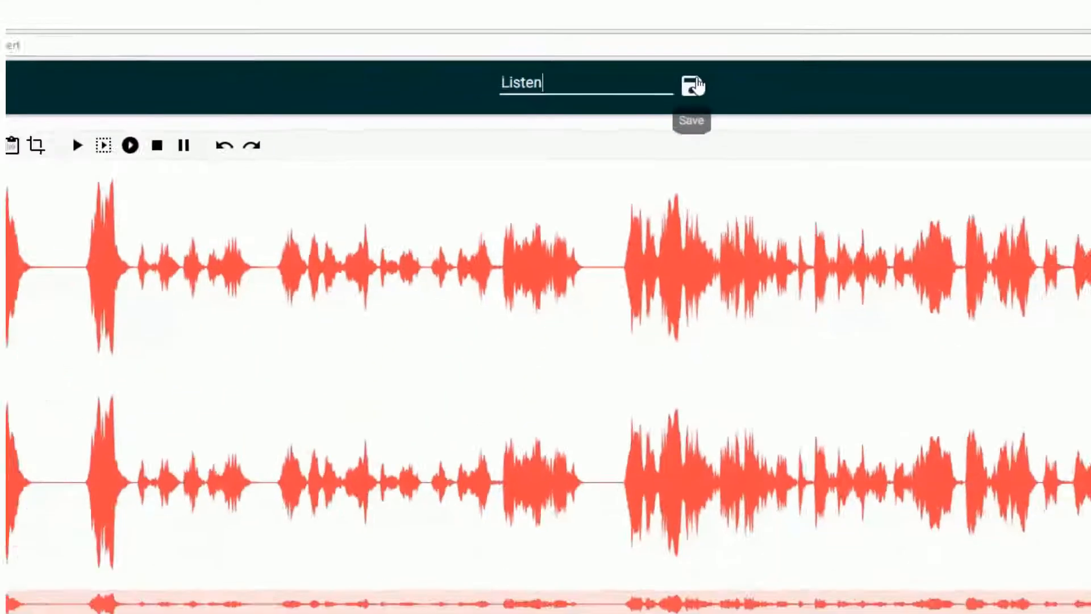
pyautogui.click(749, 142)
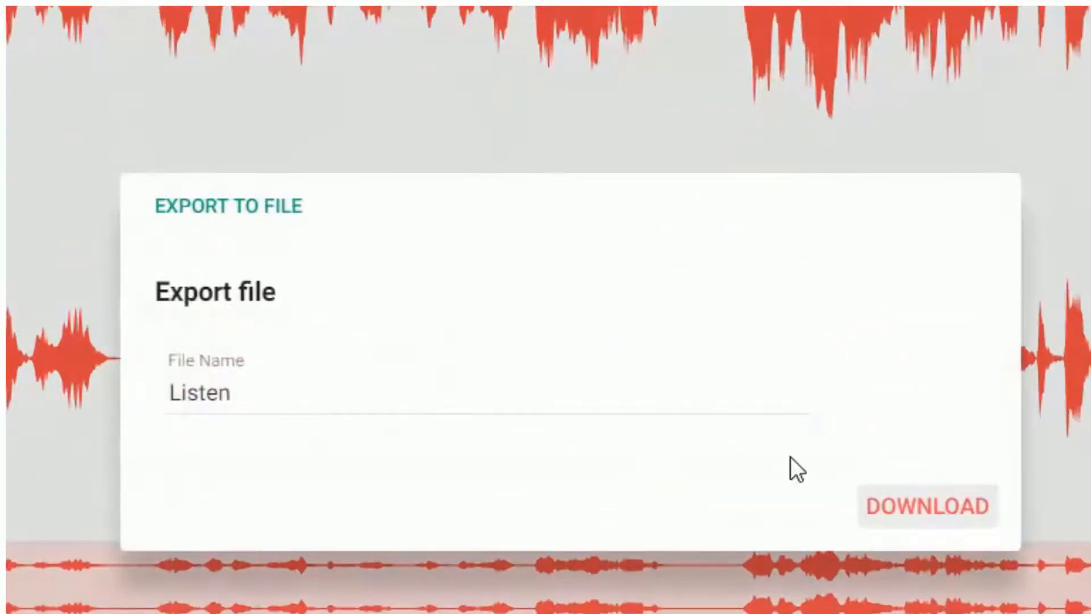
pyautogui.click(926, 505)
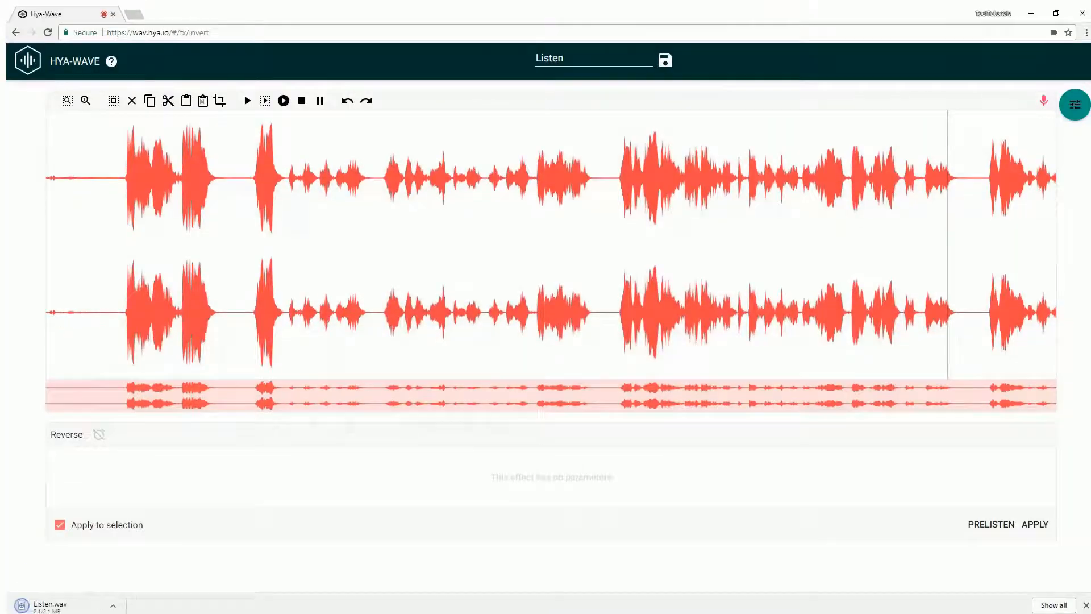